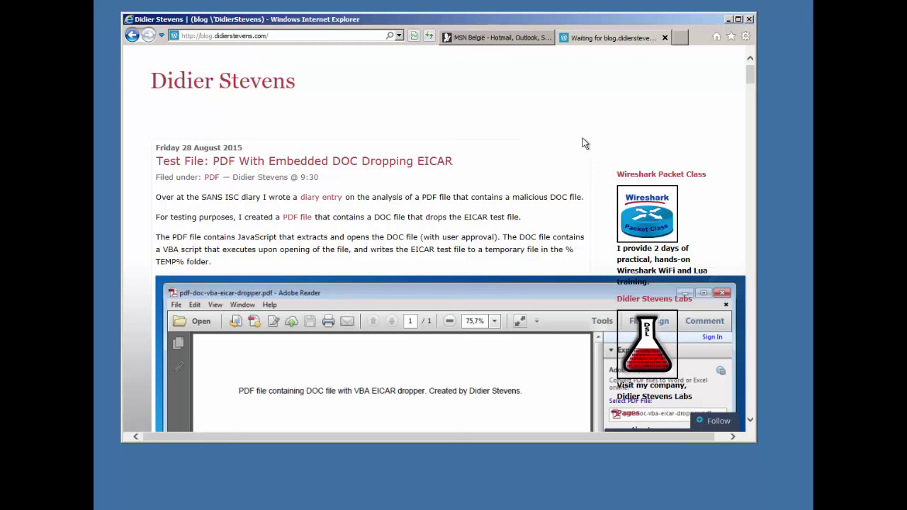
Step: Close Internet Explorer along with all its open blog tabs
left_click(748, 19)
left_click(422, 237)
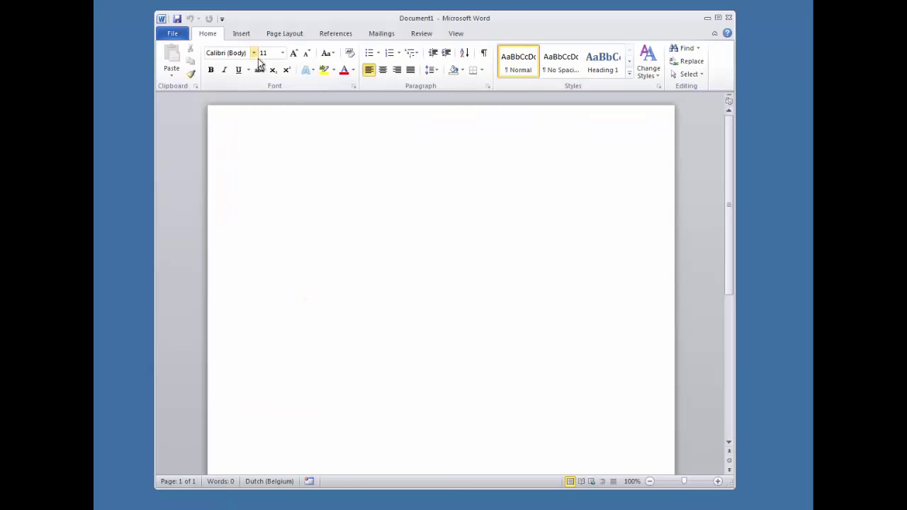
Step: Enable the Developer ribbon tab in Word Options and launch the Visual Basic editor
left_click(174, 35)
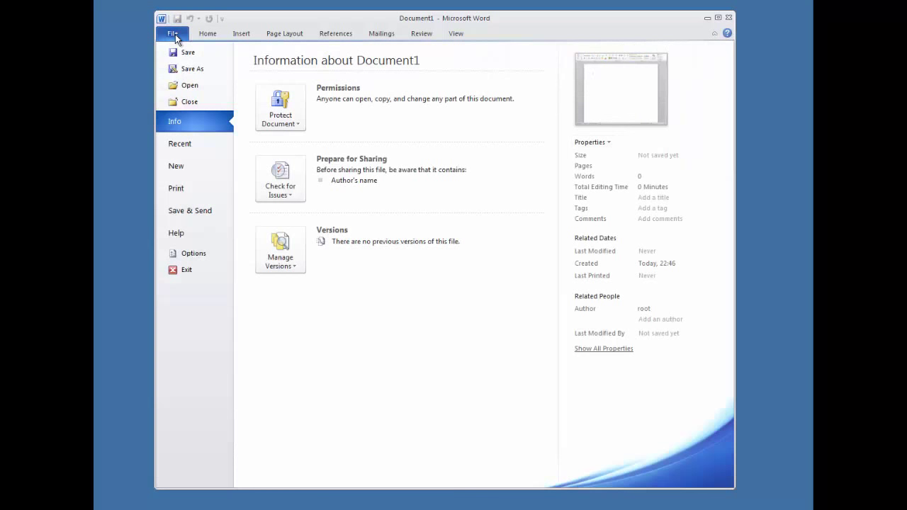
left_click(184, 251)
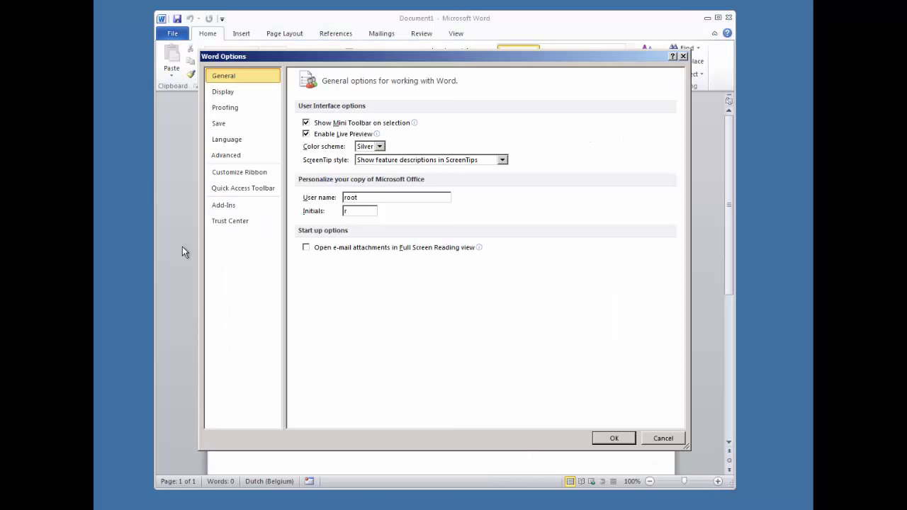
left_click(239, 173)
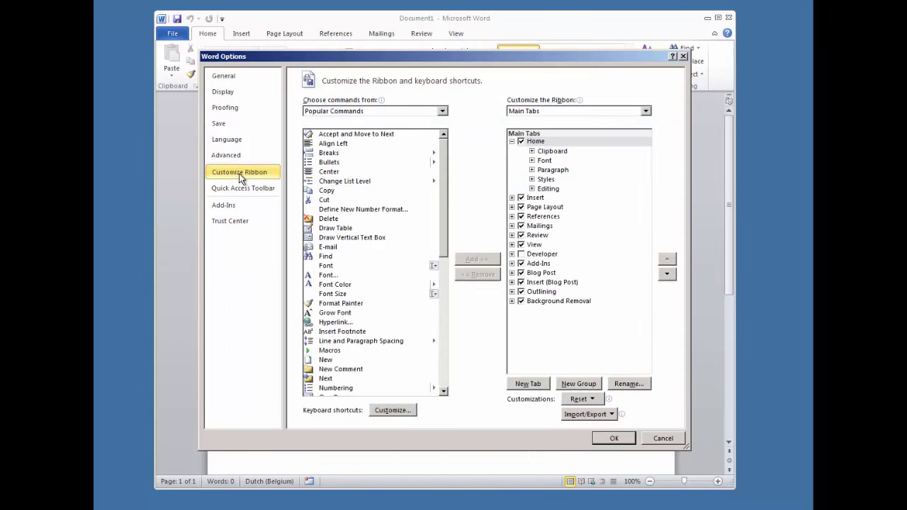
left_click(521, 254)
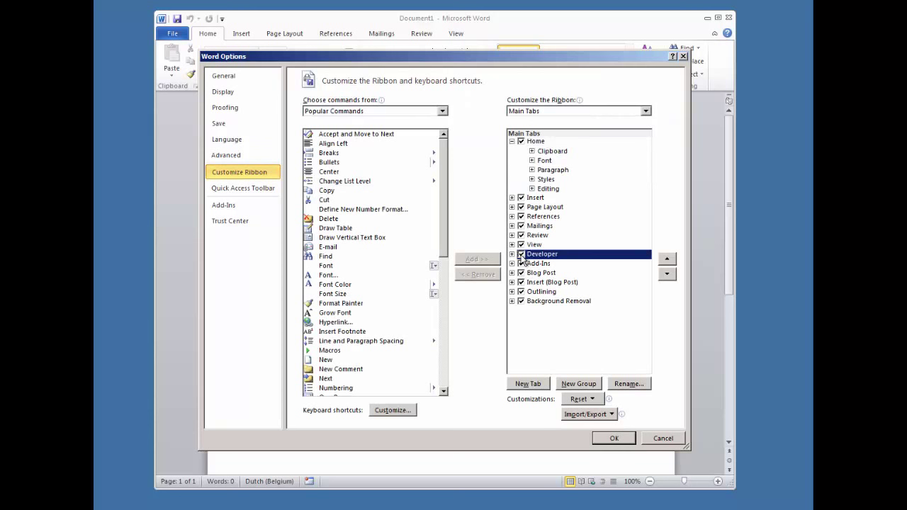
left_click(609, 437)
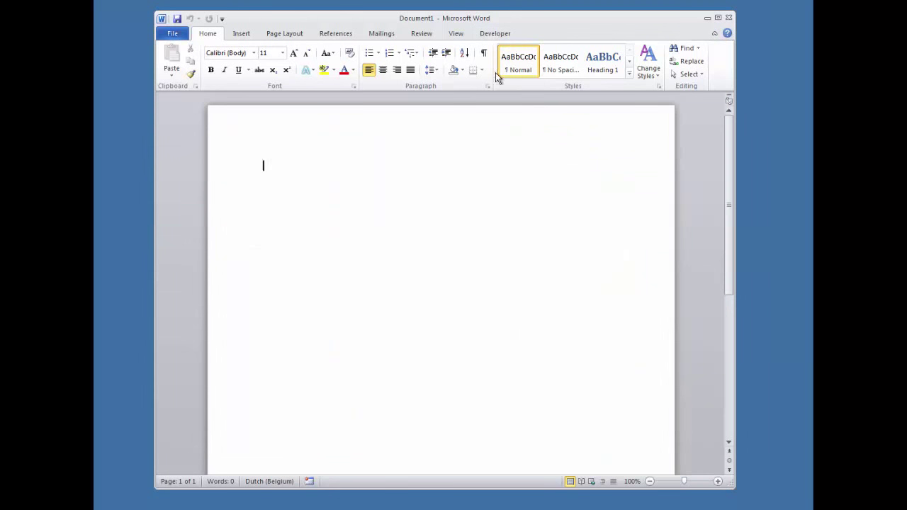
left_click(495, 36)
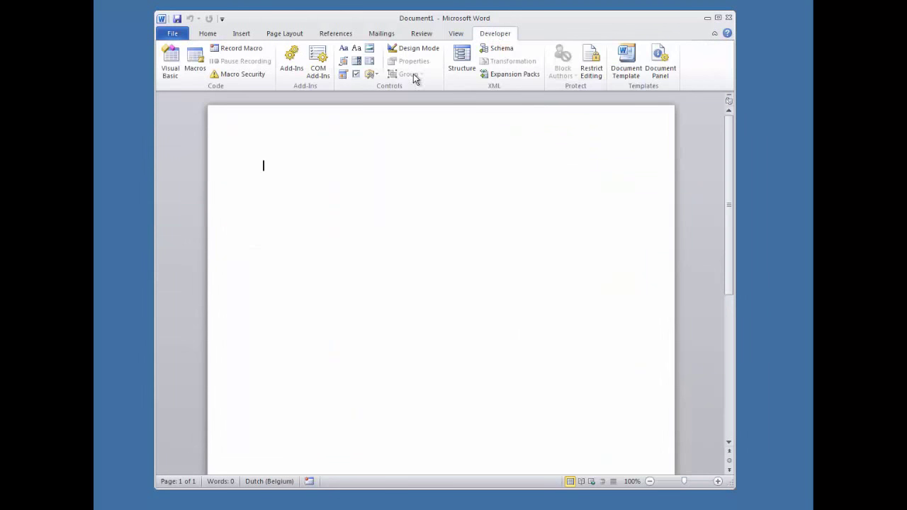
left_click(172, 66)
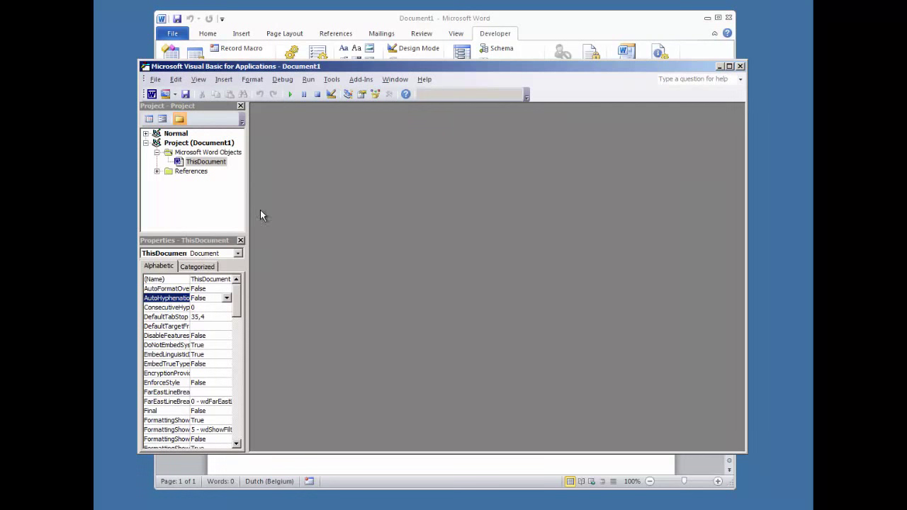
Step: Insert Module1 containing Sub AutoOpen with MsgBox "Hello world", then close the VBA editor
right_click(205, 163)
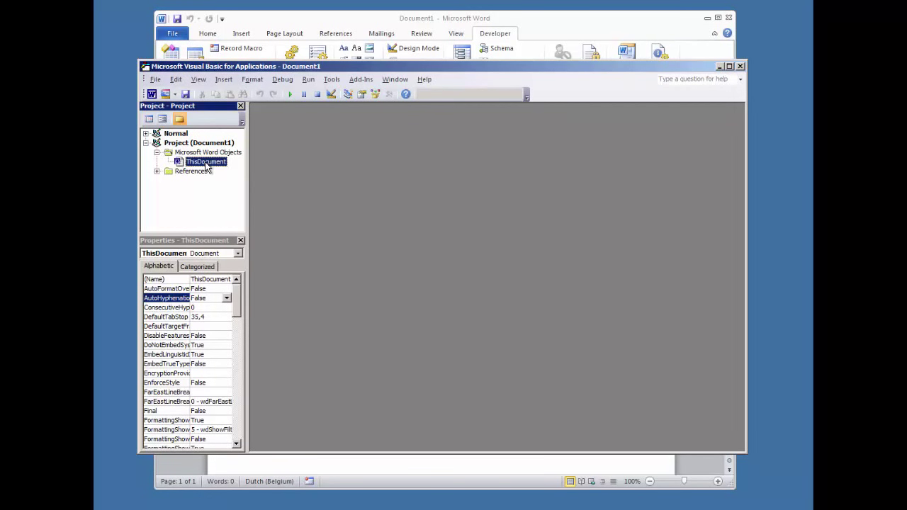
mouse_move(233, 212)
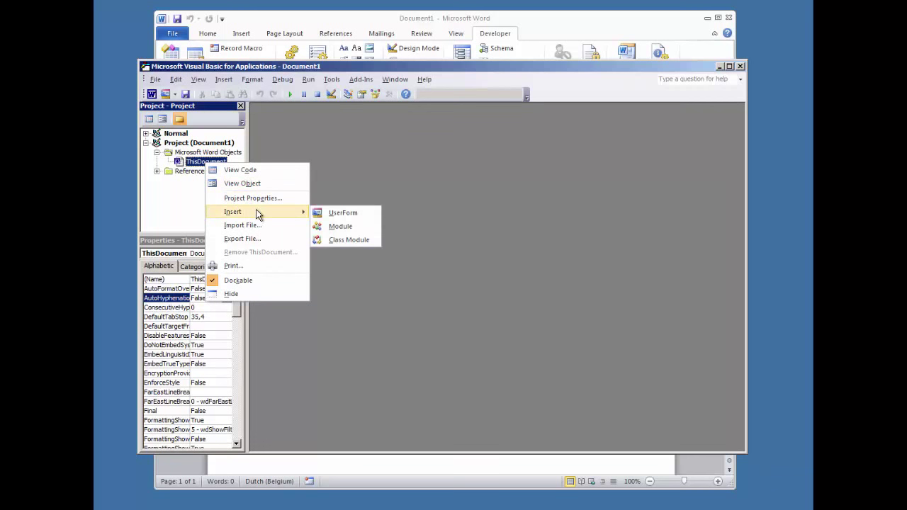
left_click(360, 229)
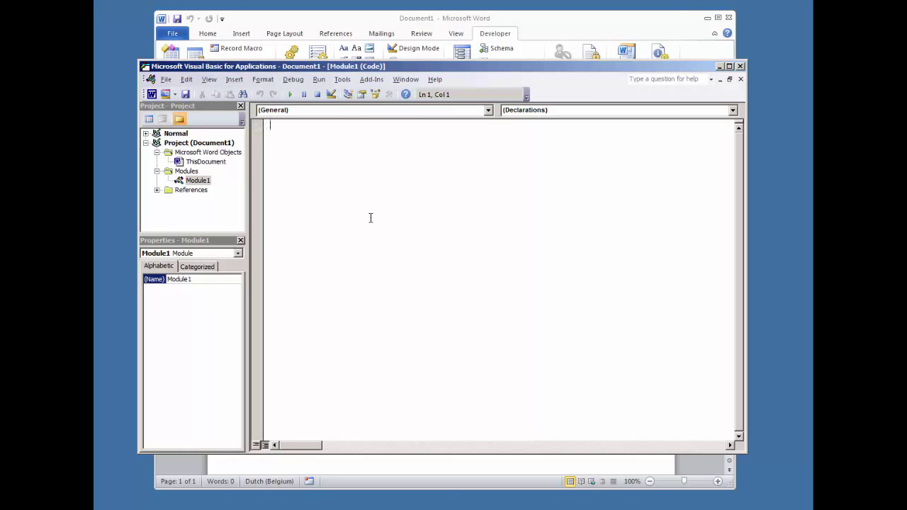
type("su")
type("b Au")
type("toOpen")
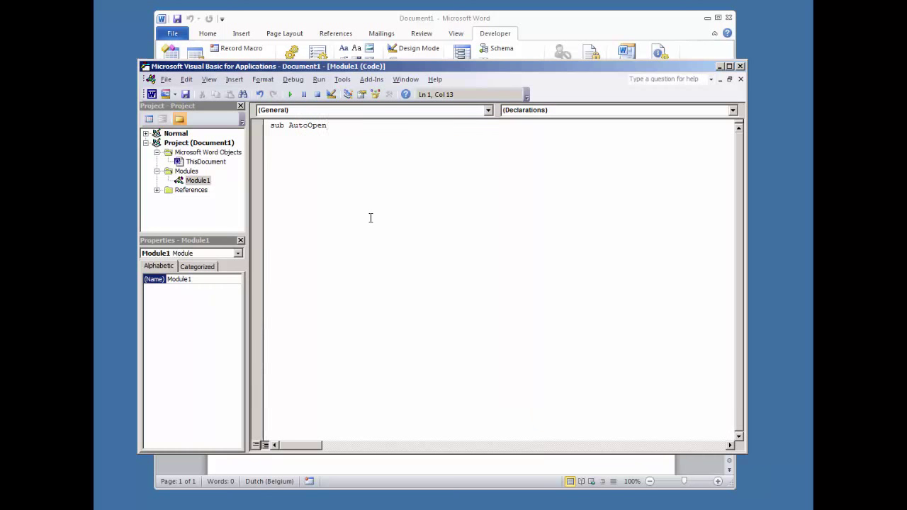
key("Return")
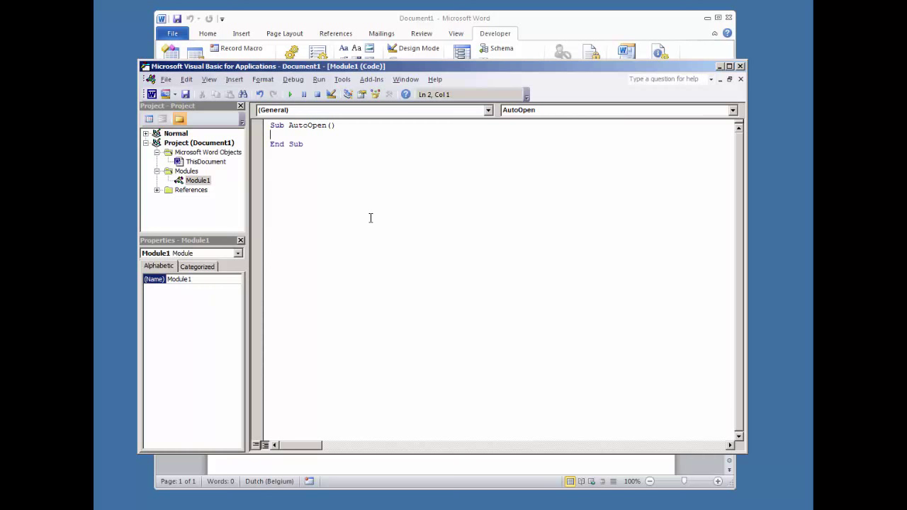
key("Tab")
type("m")
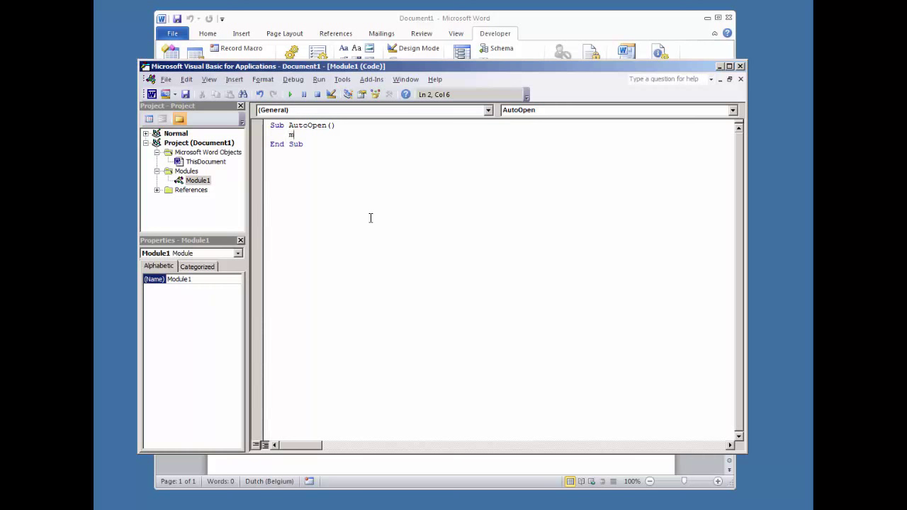
type("sgbox ")
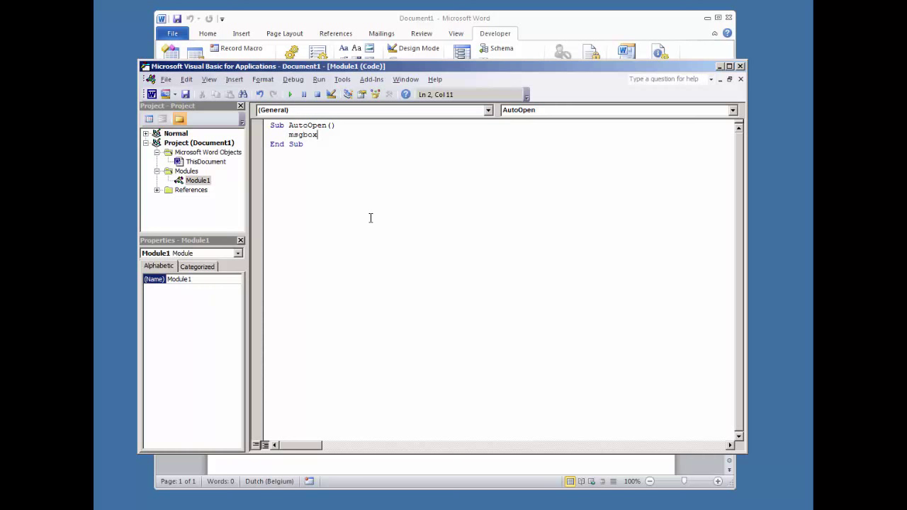
type("\"")
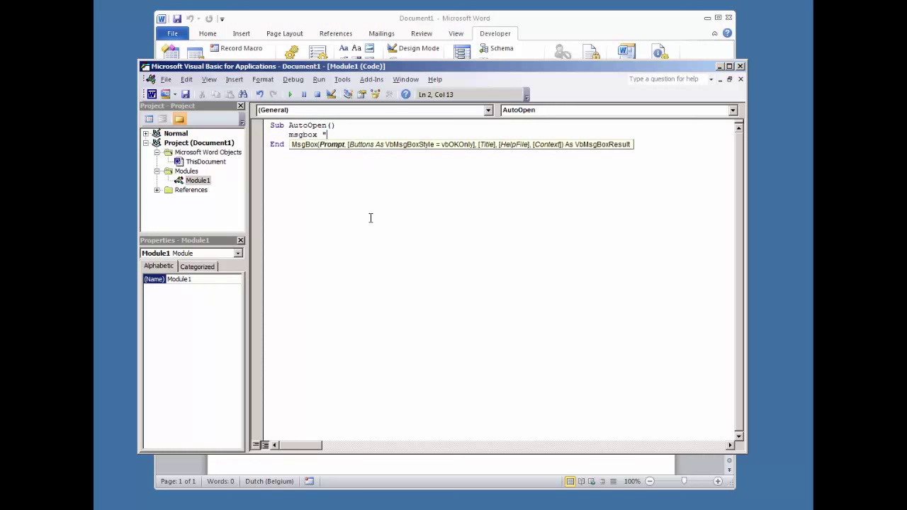
type("Hello w")
type("orld\"")
key("Down")
key("Down")
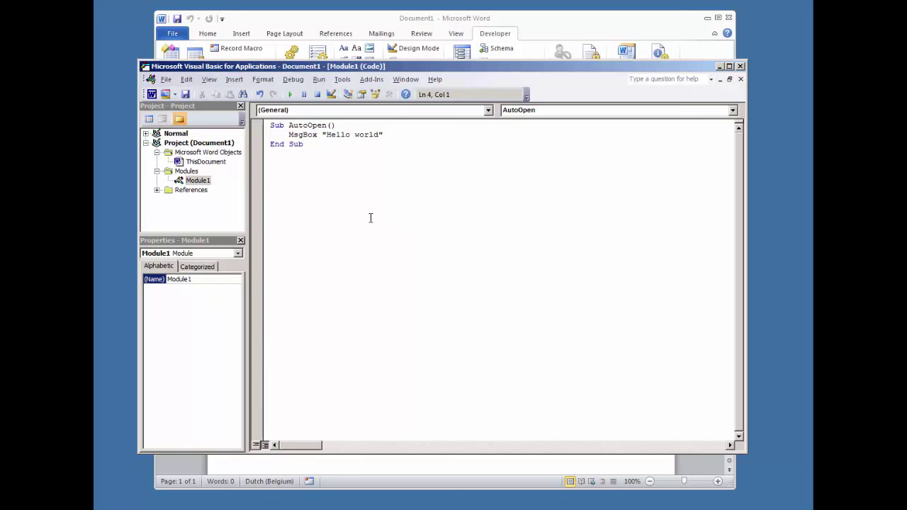
left_click(740, 67)
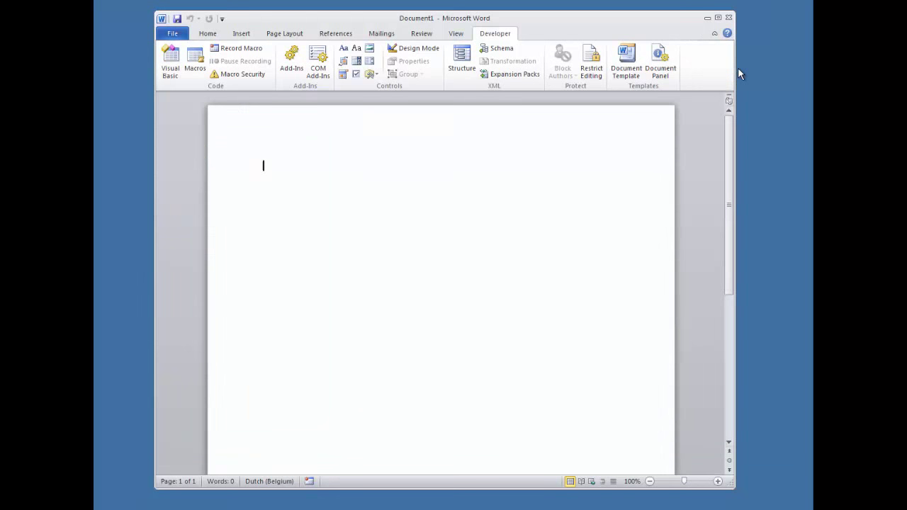
Step: Save the document as Doc1, a Word 97-2003 Document, in C:\demo and close Word
left_click(173, 35)
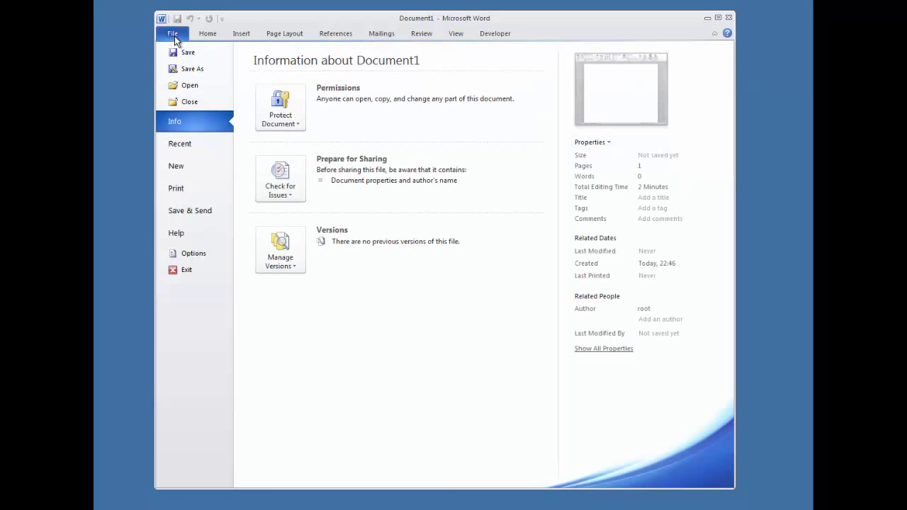
left_click(199, 70)
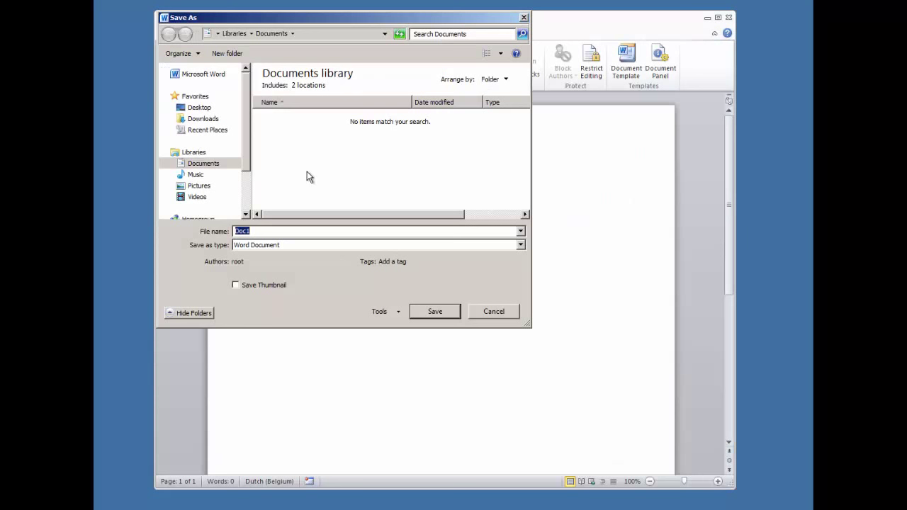
left_click_drag(244, 152, 244, 175)
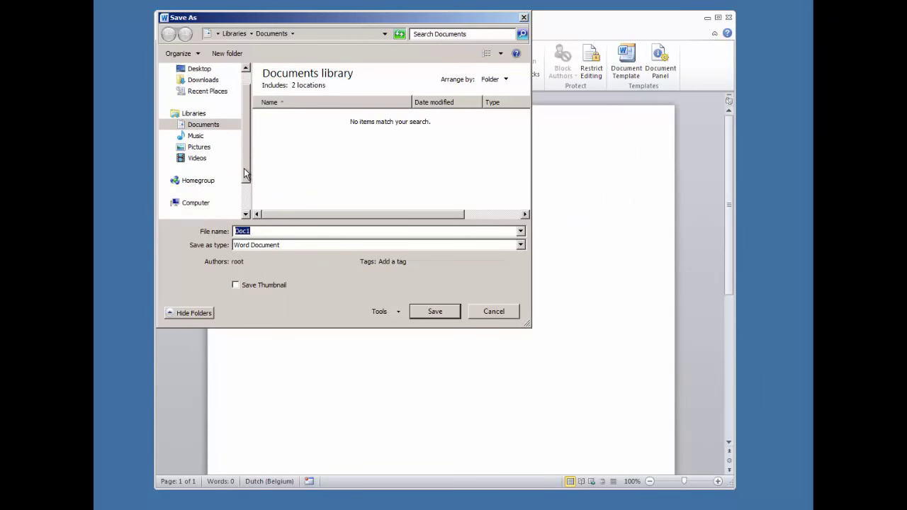
left_click(200, 204)
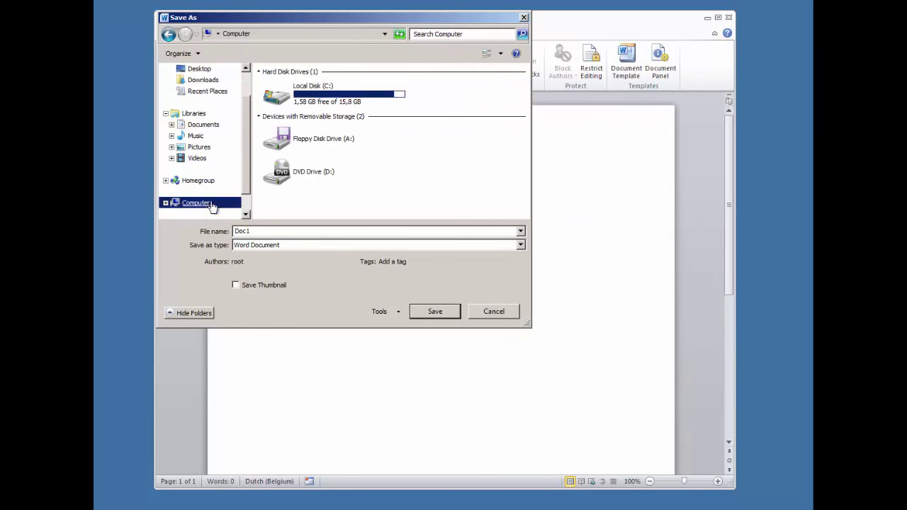
double_click(332, 106)
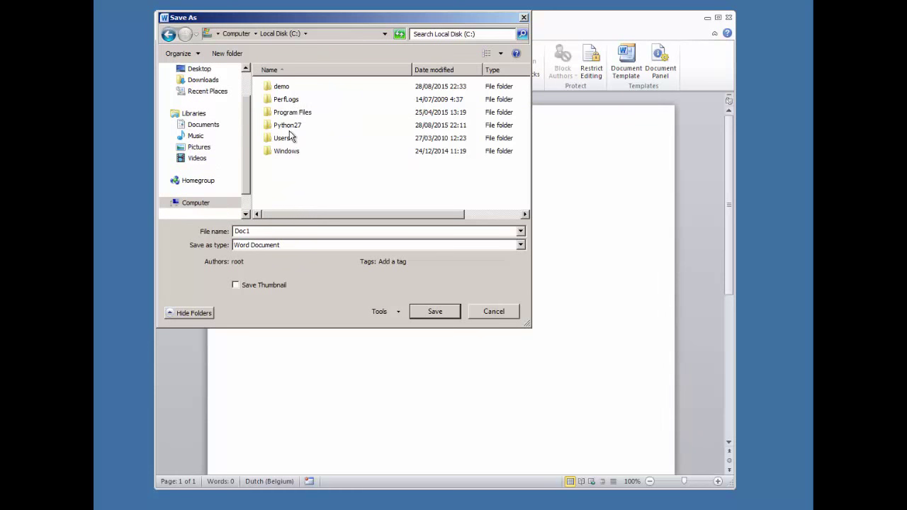
double_click(283, 87)
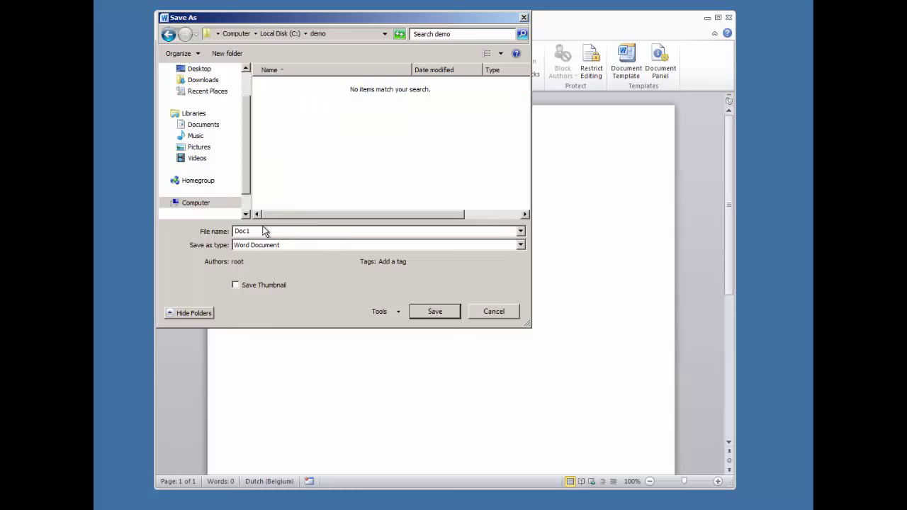
left_click(308, 244)
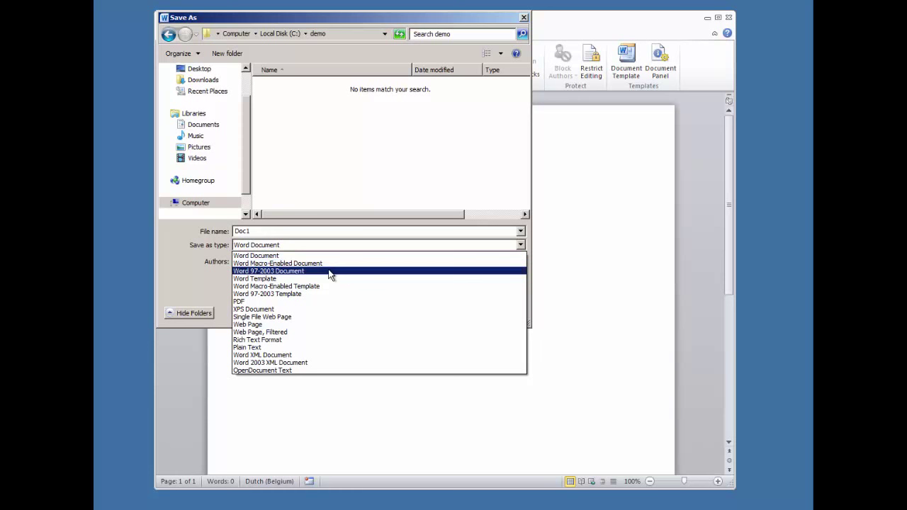
left_click(330, 271)
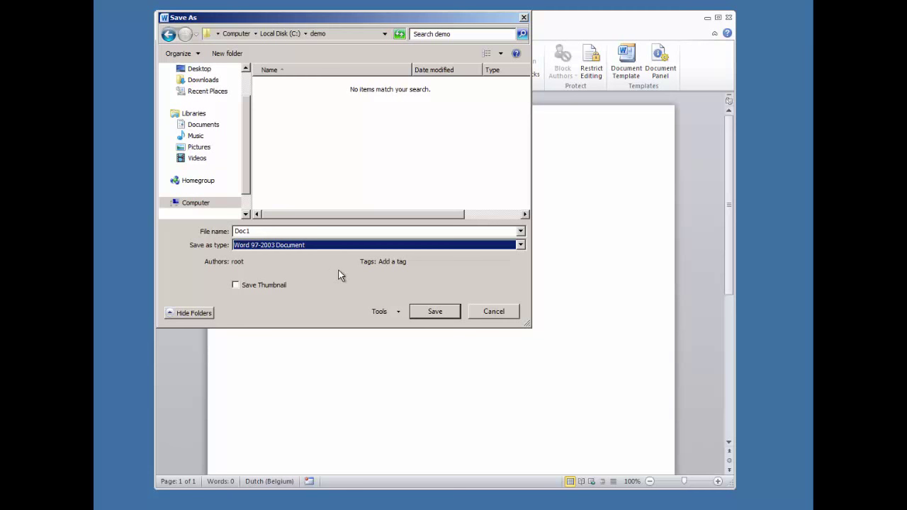
left_click(436, 312)
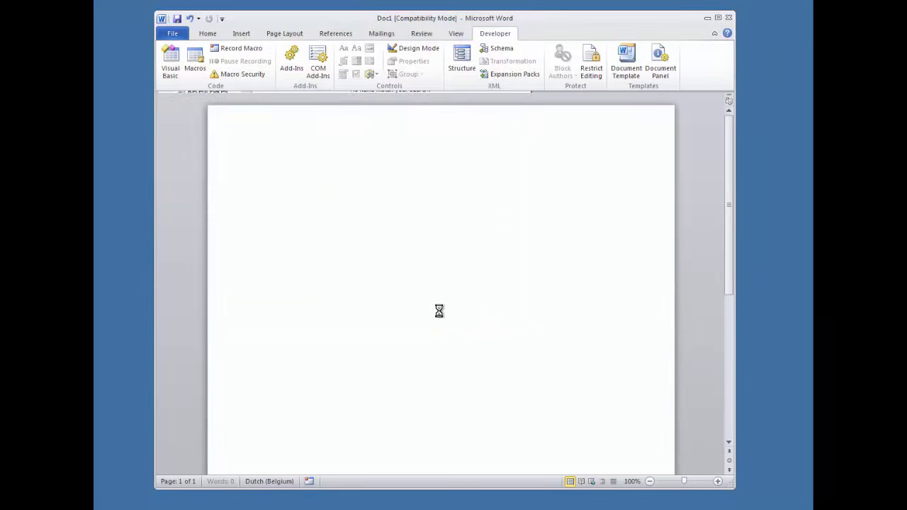
left_click(728, 17)
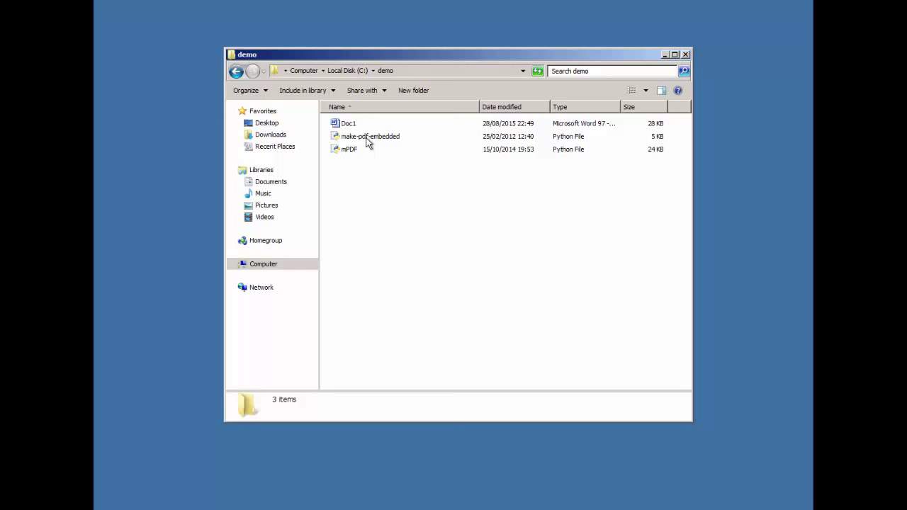
Step: Open a command window in C:\demo and show make-pdf-embedded.py's -h help
right_click(457, 239)
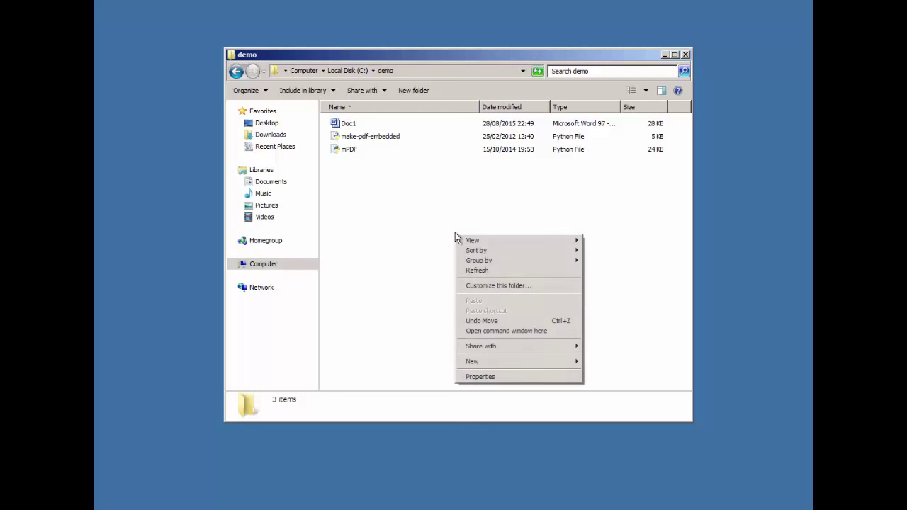
left_click(507, 335)
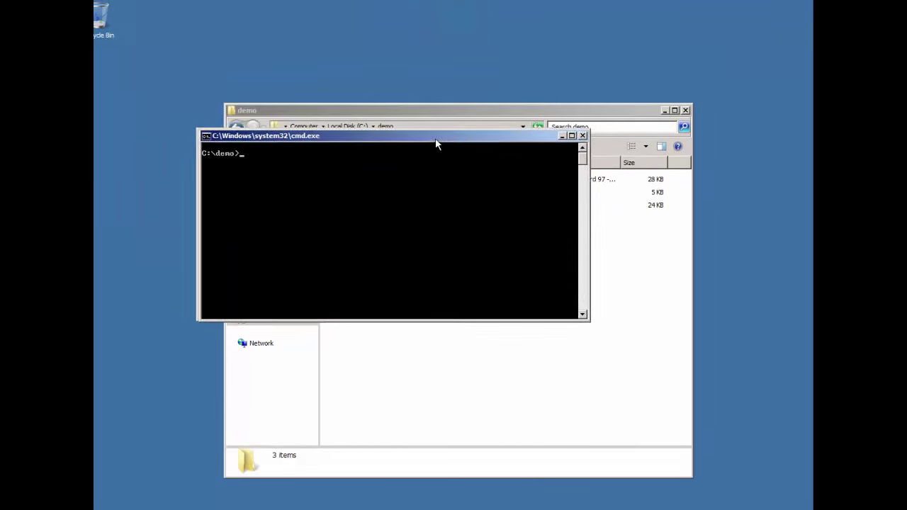
left_click_drag(323, 21, 479, 209)
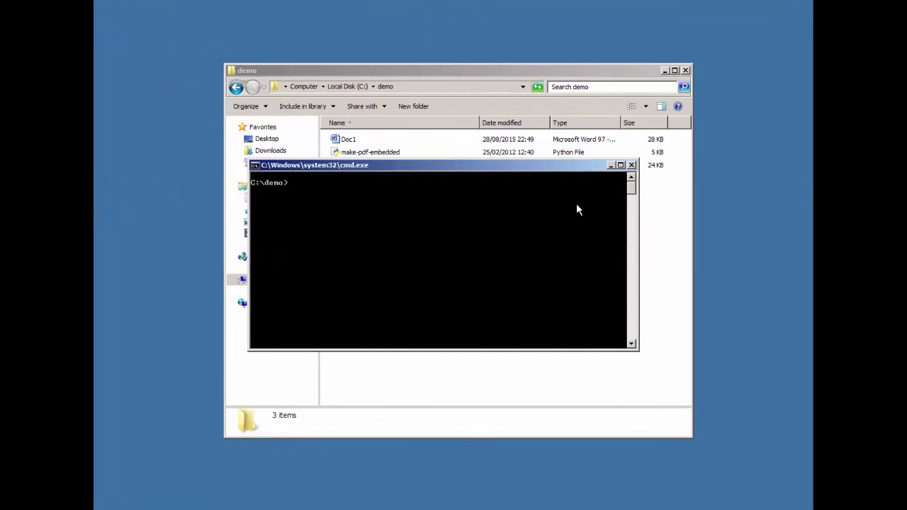
type("mak")
key("Tab")
type("h")
key("Return")
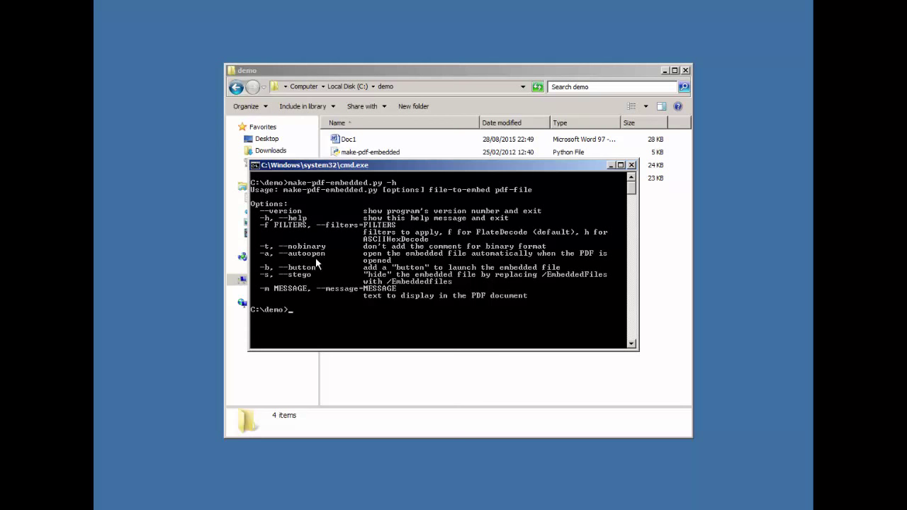
Step: Run make-pdf-embedded.py to build demo.pdf embedding Doc1.doc with text 'Demo PDF + DOC + VBA'
type("cls")
key("Return")
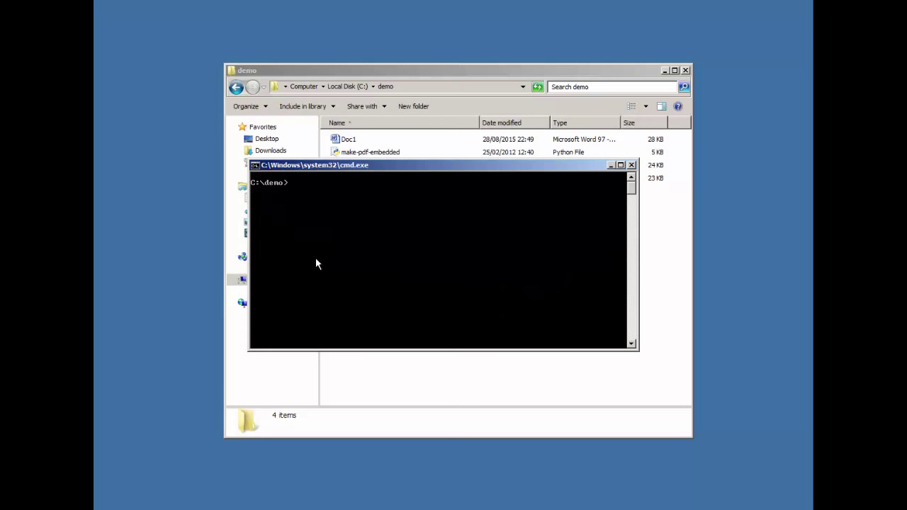
type("make-")
key("Tab")
type("n")
type("Demo")
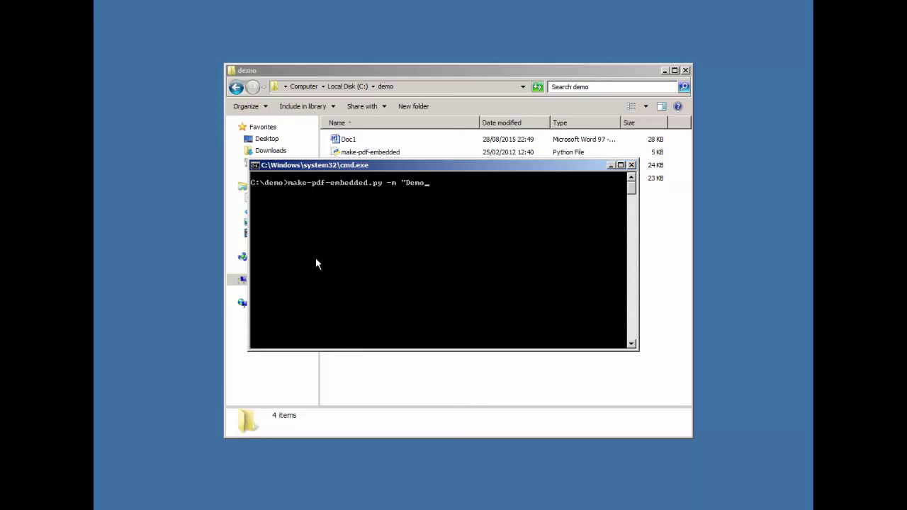
type(" PDF")
type("+ DOC")
type("+UBA")
type("-a")
type(" Doc")
key("Tab")
type("demo.")
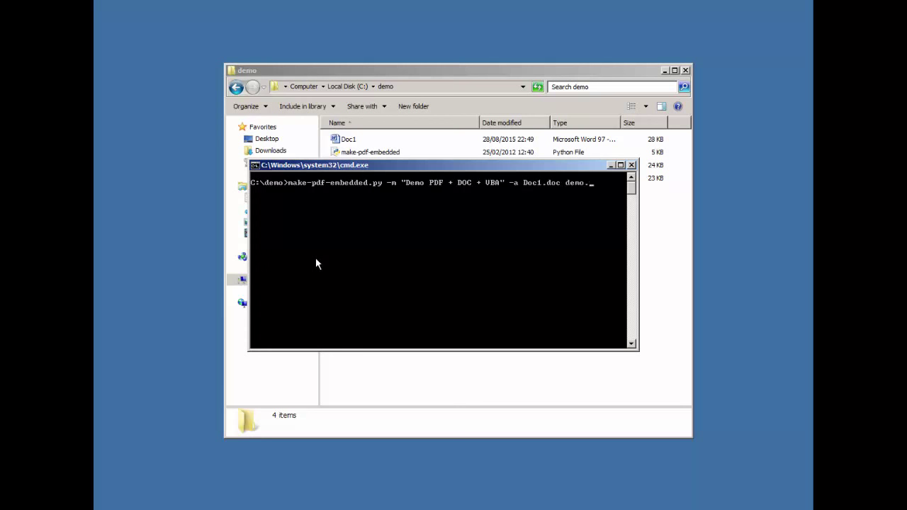
type("pdf")
key("Return")
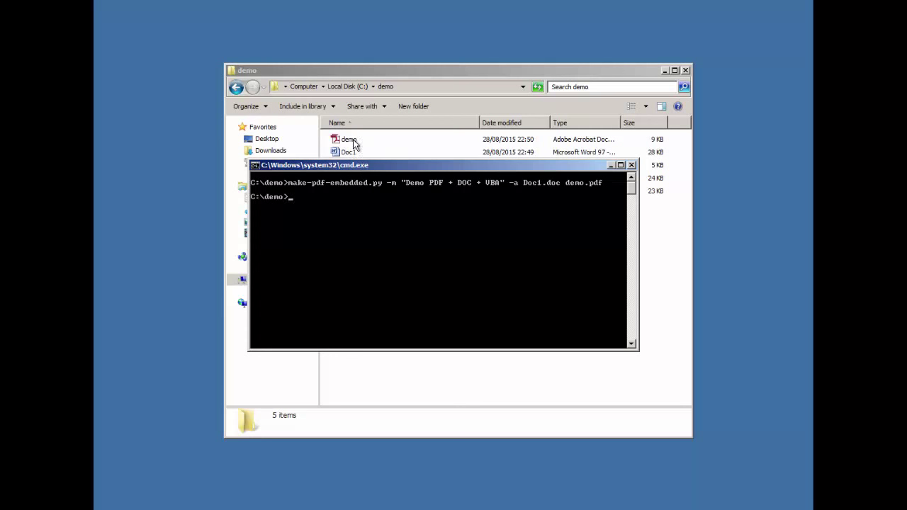
left_click_drag(414, 172, 452, 213)
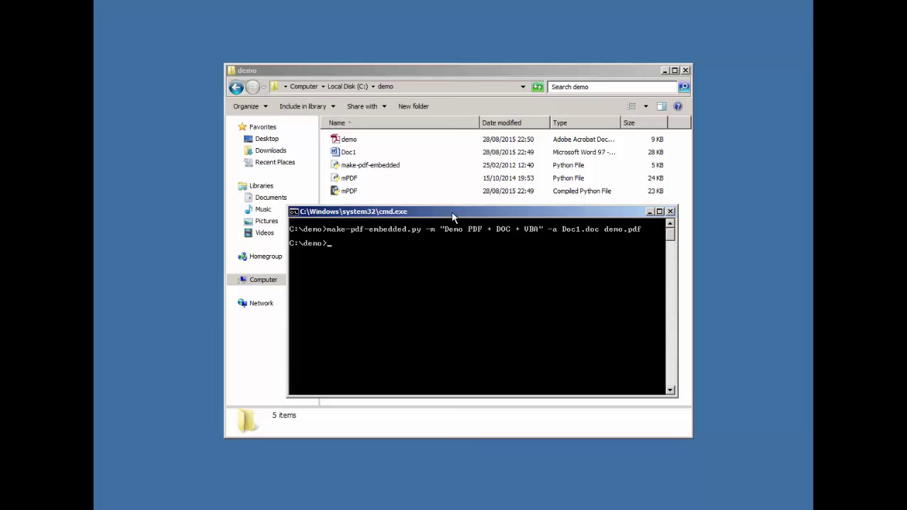
left_click(424, 69)
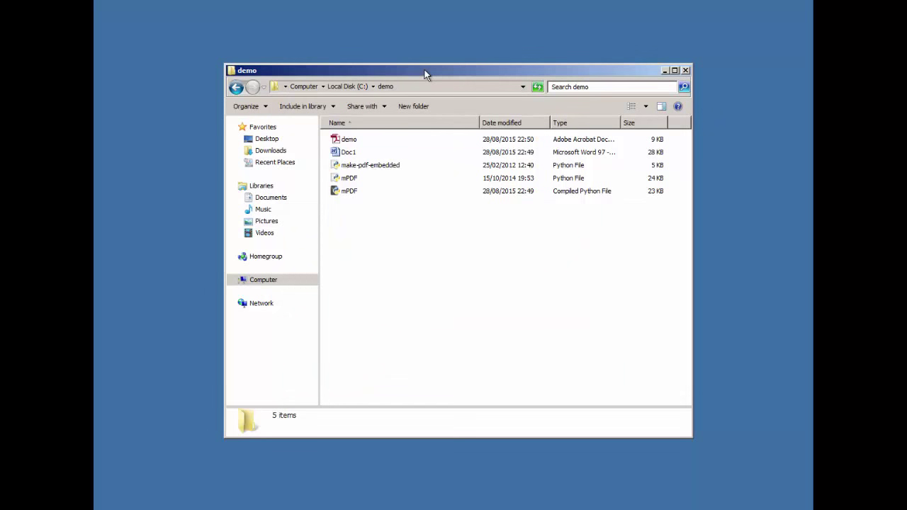
Step: Open demo.pdf from the demo folder in Adobe Reader
left_click(349, 143)
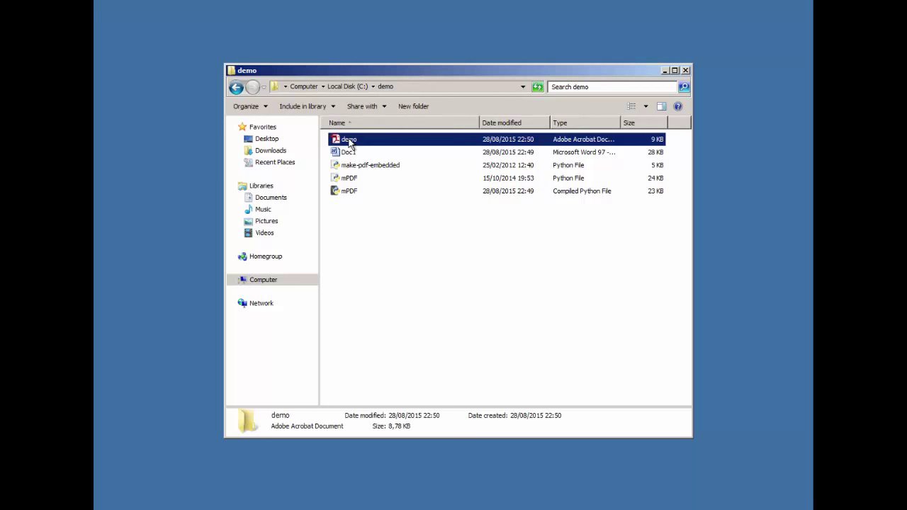
double_click(347, 139)
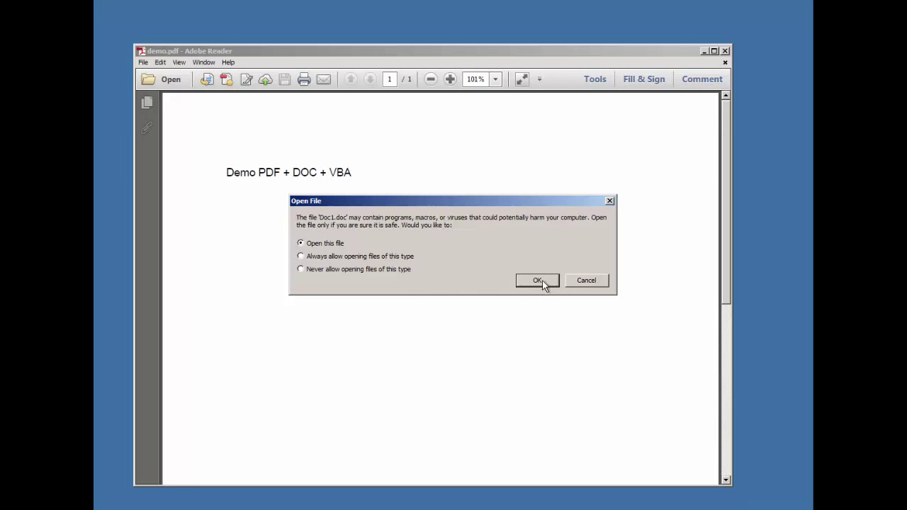
Step: Allow the embedded Doc1.doc to open and enable its macros, revealing the Hello world message
left_click(538, 280)
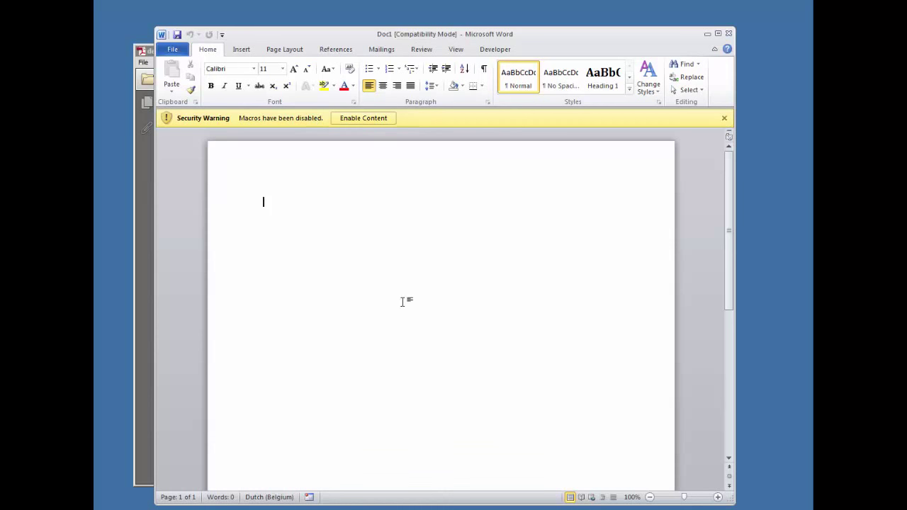
left_click(367, 118)
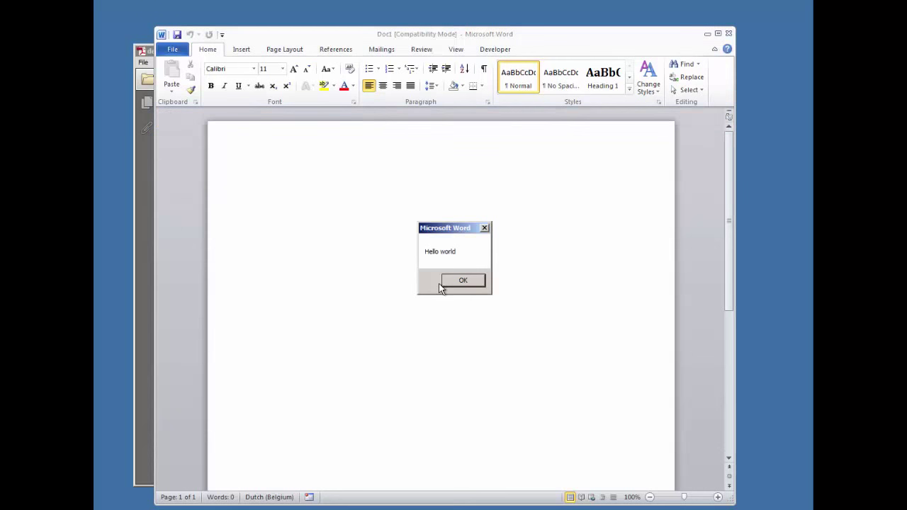
left_click_drag(444, 229, 352, 214)
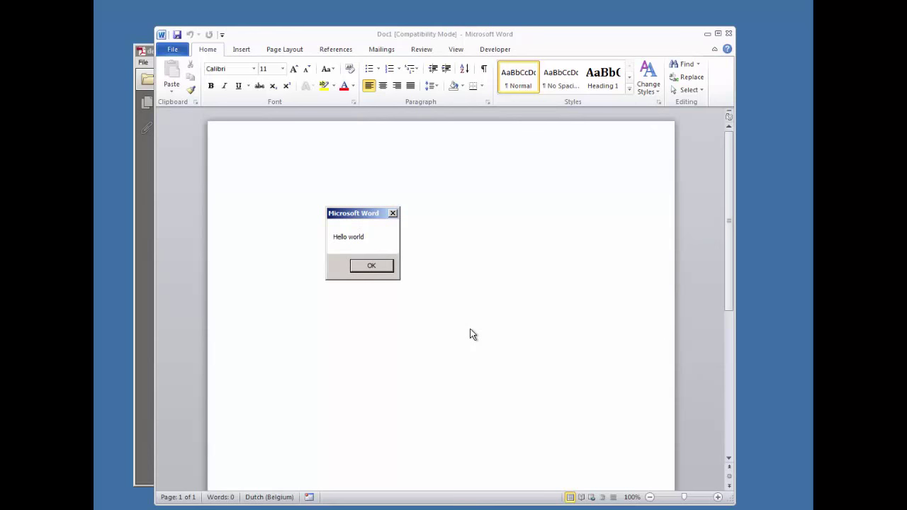